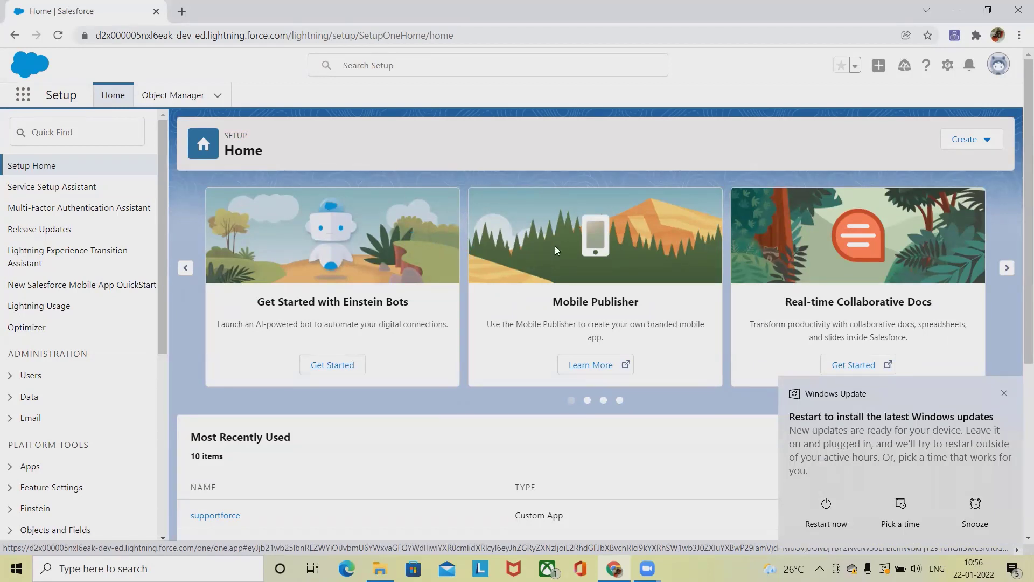
# - Dismiss the Windows update notice and switch from Setup to the Service app's Home page
pyautogui.click(1003, 394)
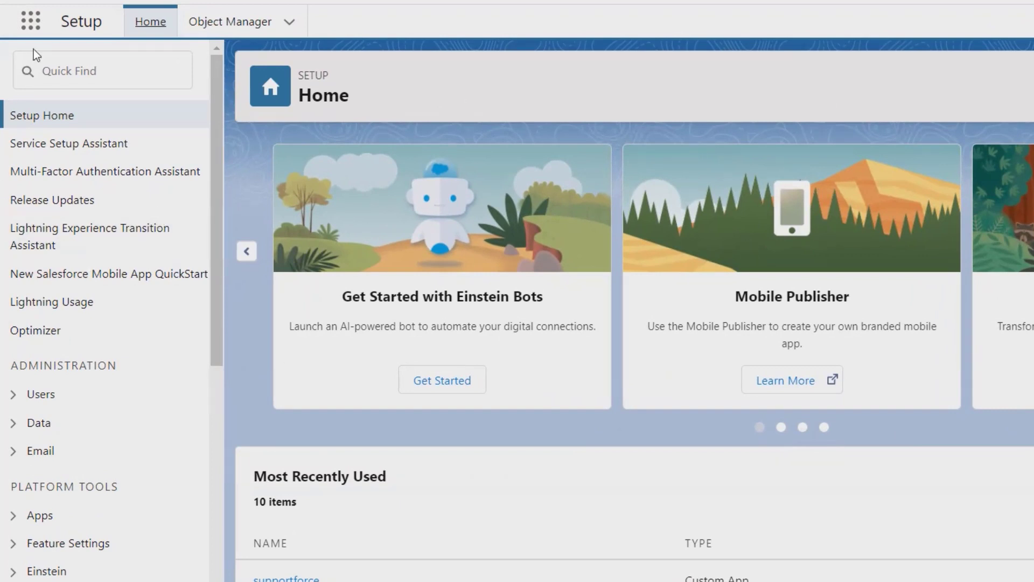
pyautogui.click(32, 27)
pyautogui.click(71, 144)
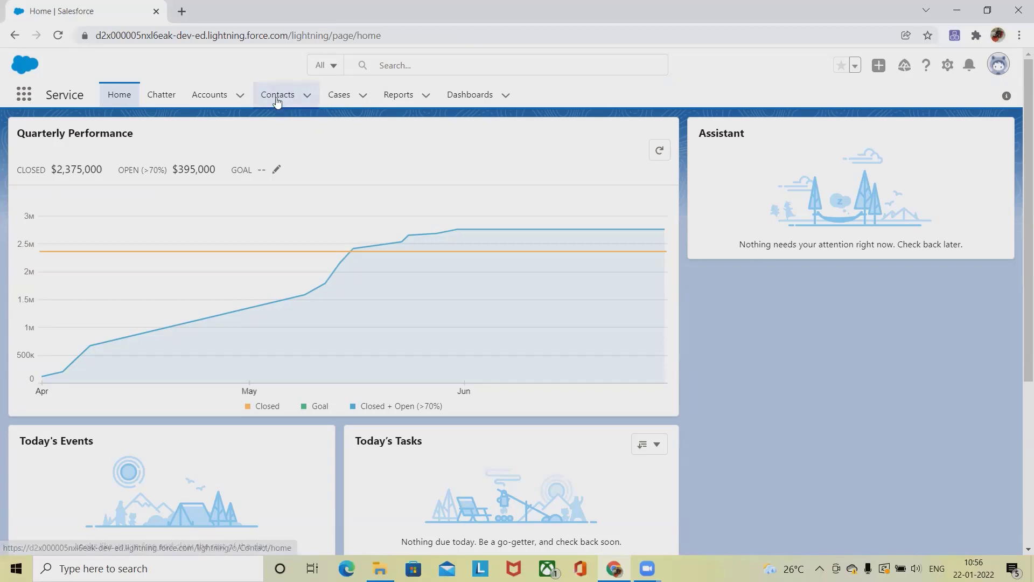
# - Check the empty Contacts list sorted by Account Site, then show the recently viewed Accounts
pyautogui.click(277, 101)
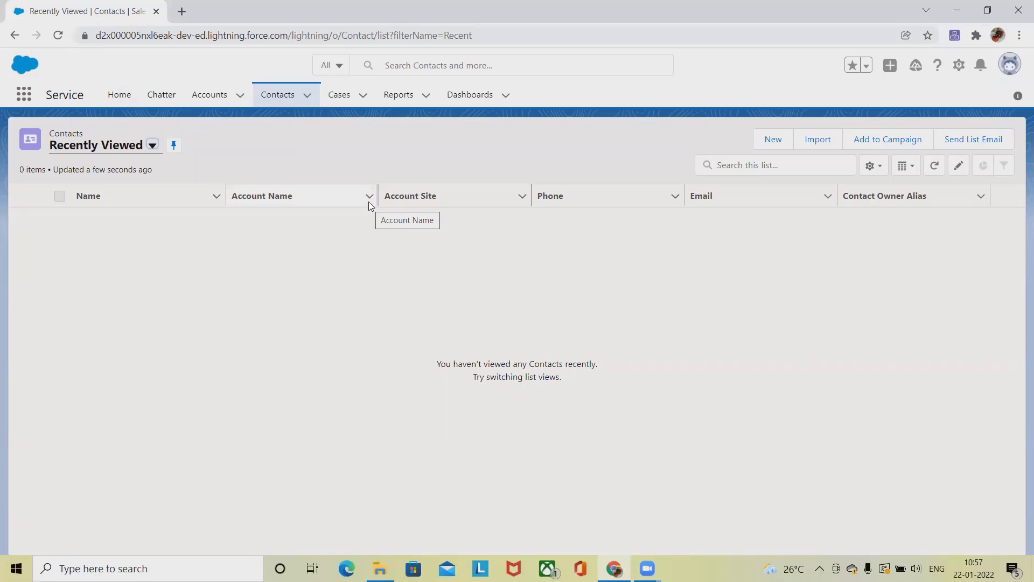
pyautogui.click(406, 203)
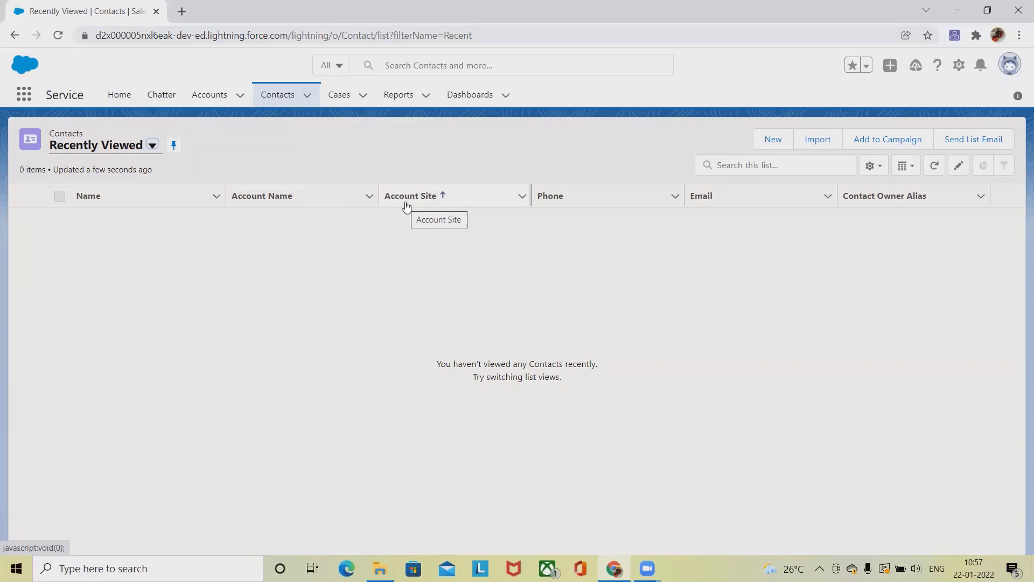
pyautogui.click(205, 97)
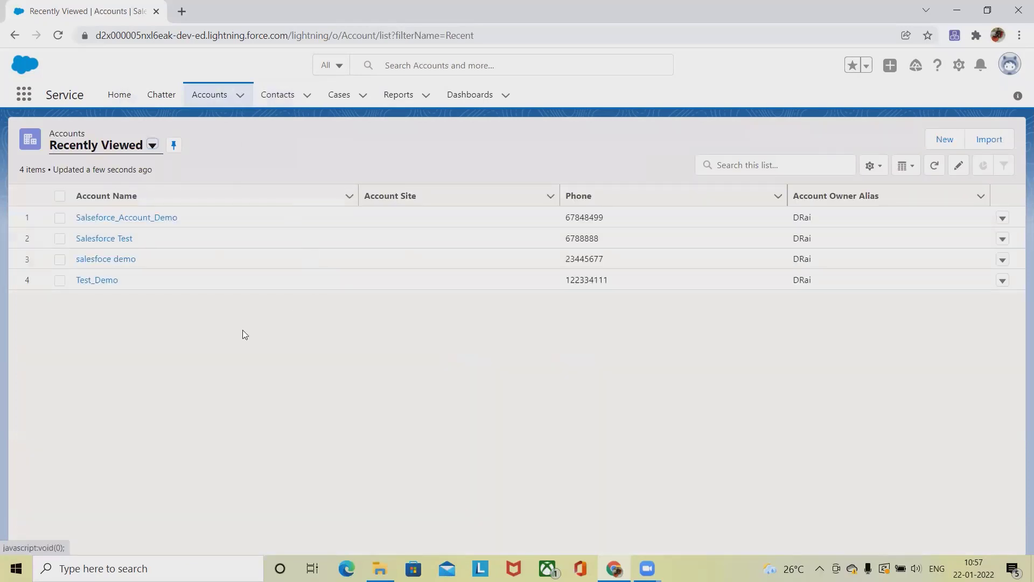
# - Open Salseforce_Account_Demo and start a new contact from its Contacts related list
pyautogui.click(125, 218)
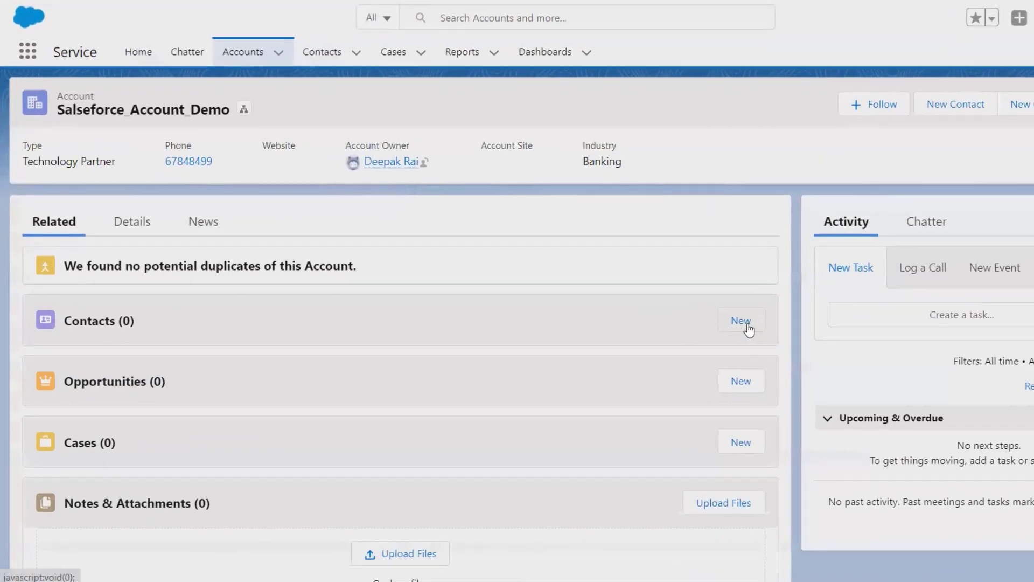
pyautogui.click(640, 328)
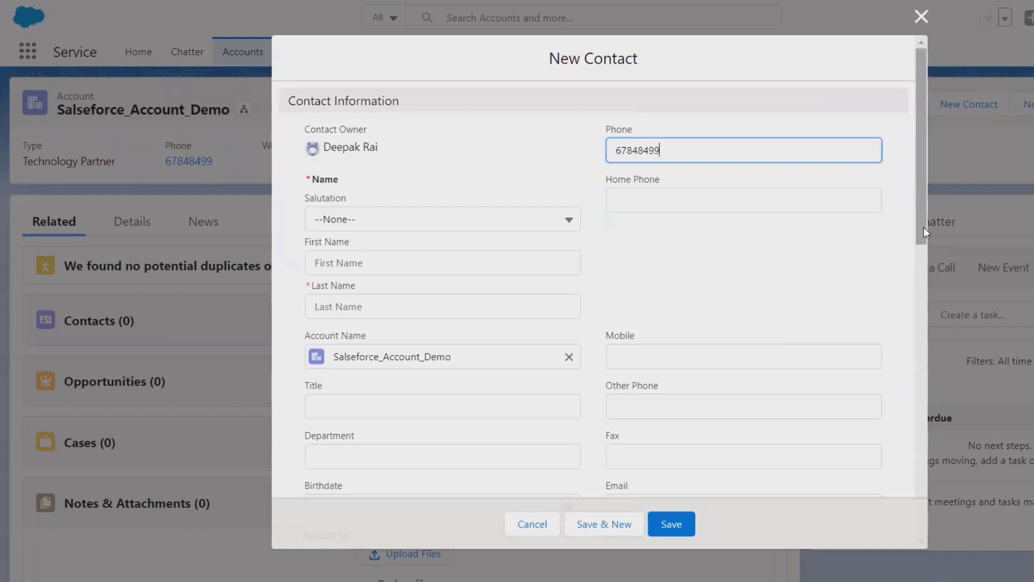
pyautogui.moveTo(923, 228); pyautogui.dragTo(1009, 234)
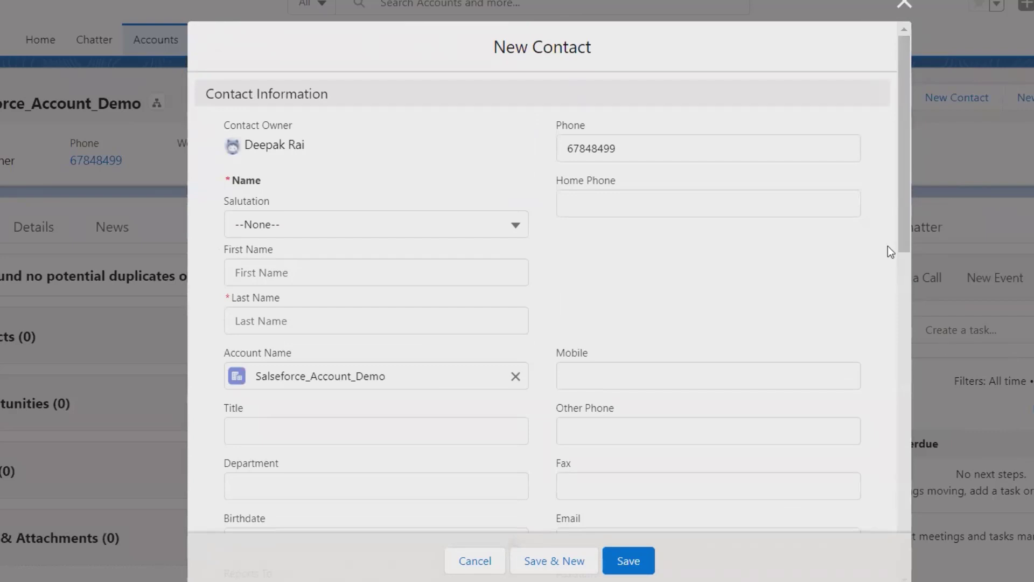
pyautogui.moveTo(908, 215); pyautogui.dragTo(989, 548)
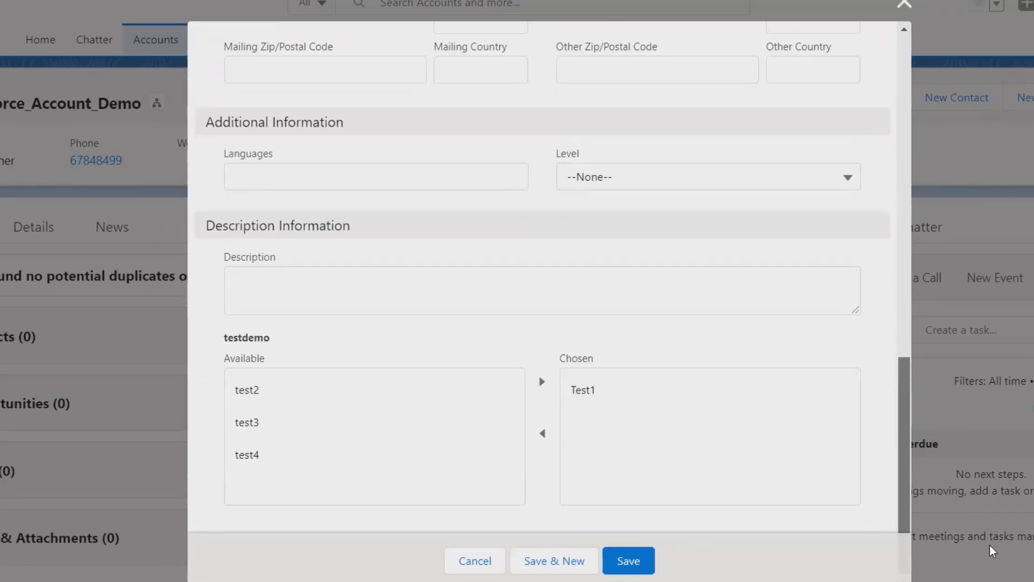
pyautogui.moveTo(990, 545); pyautogui.dragTo(936, 180)
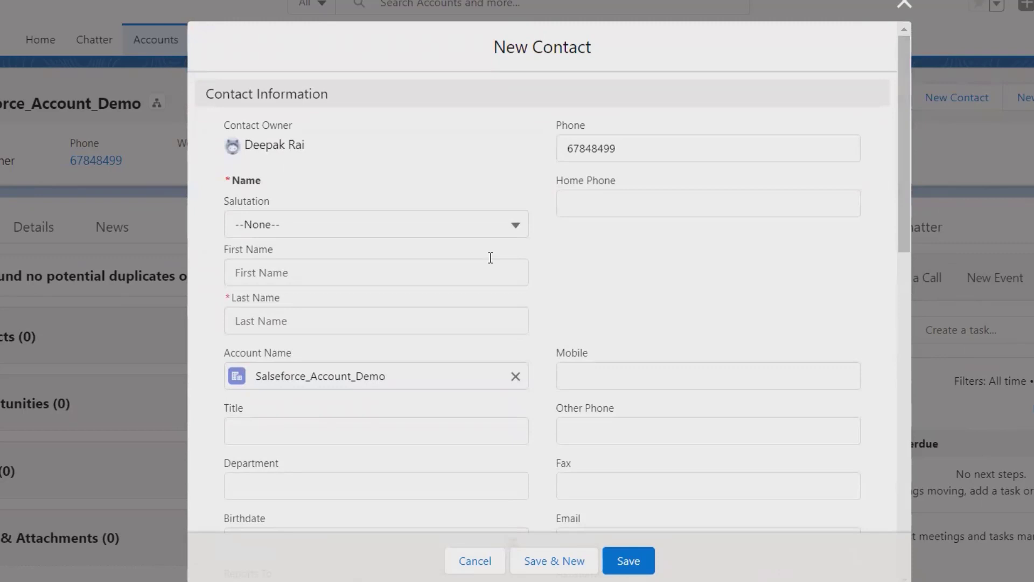
# - Set salutation Mr., enter the contact's first and last name, and add the mobile number
pyautogui.click(509, 223)
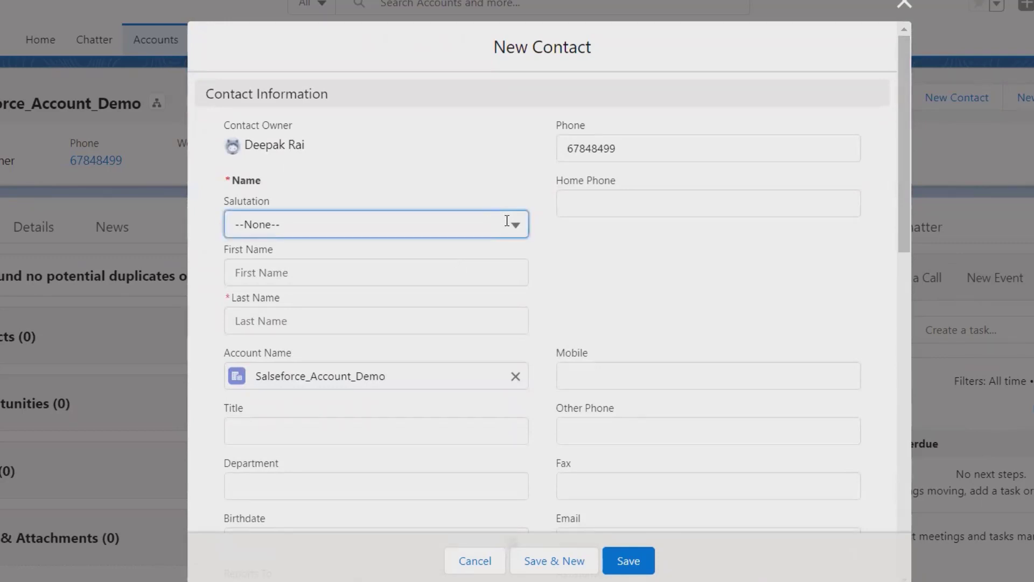
pyautogui.click(323, 295)
pyautogui.click(350, 282)
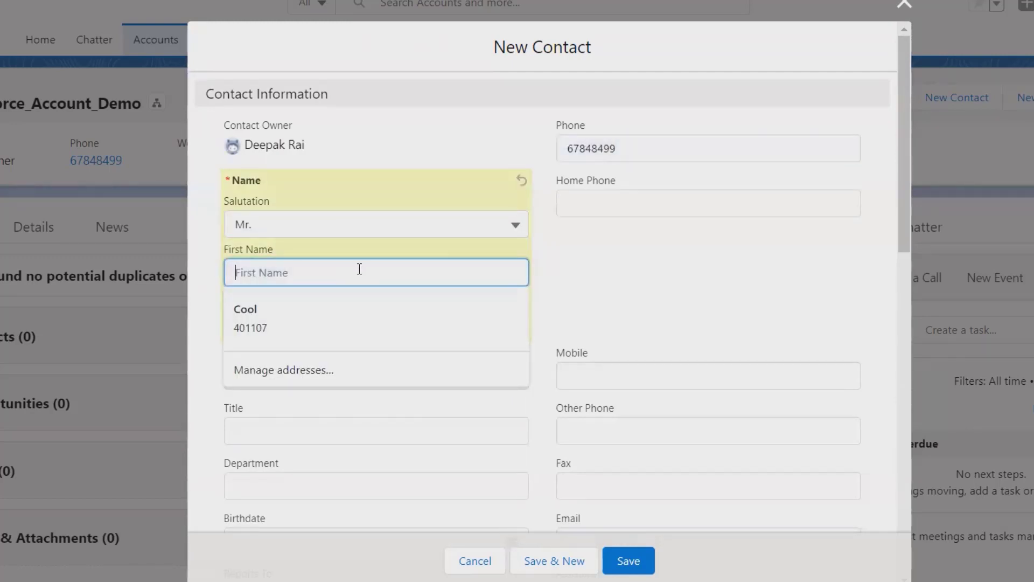
pyautogui.write('Test')
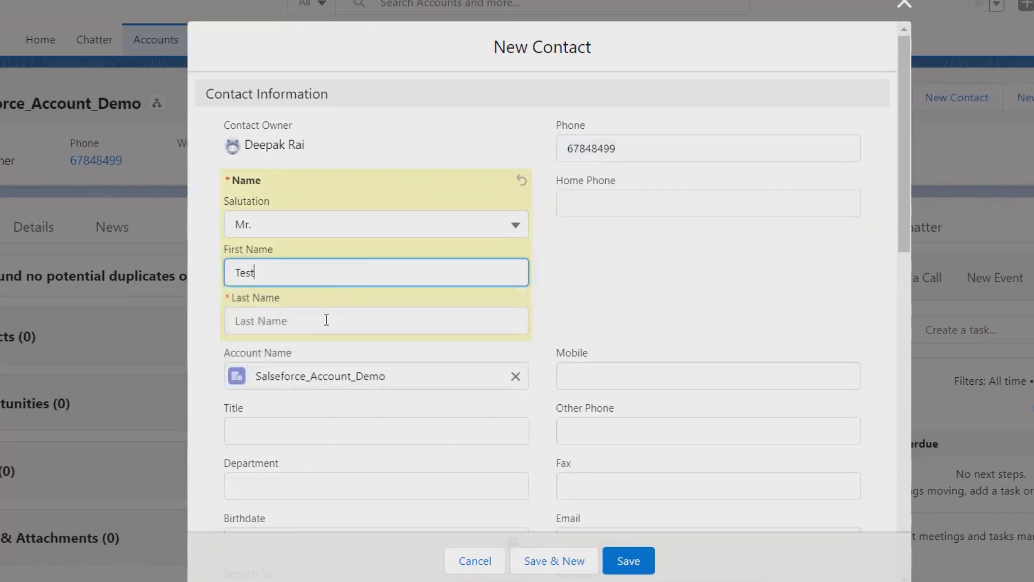
pyautogui.click(327, 320)
pyautogui.write('Demo')
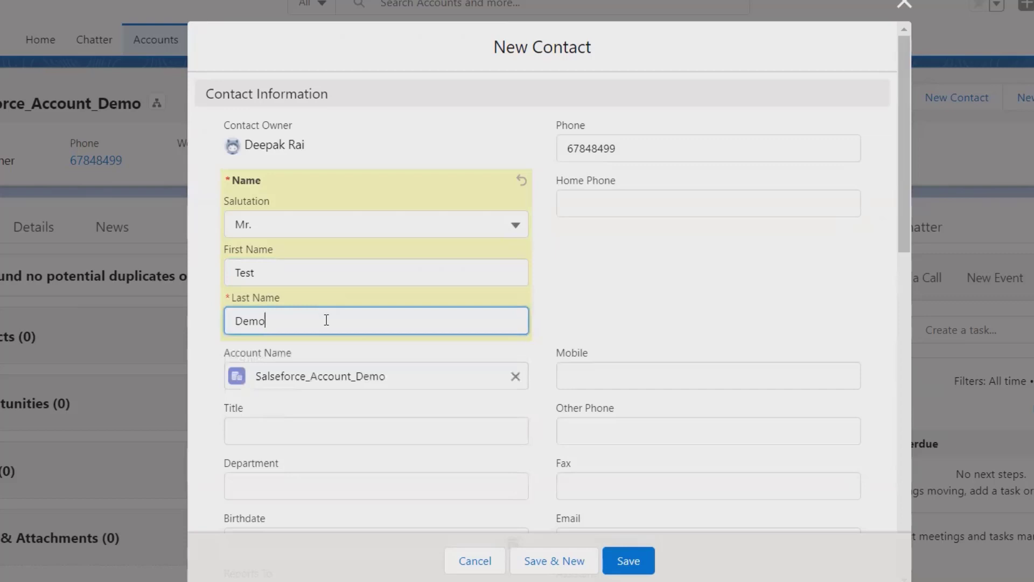
pyautogui.click(629, 387)
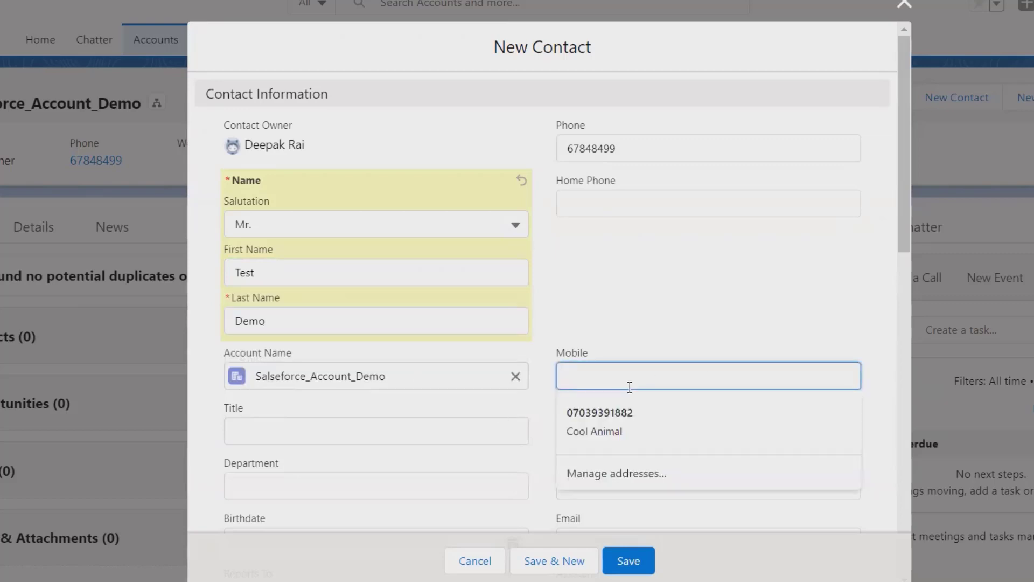
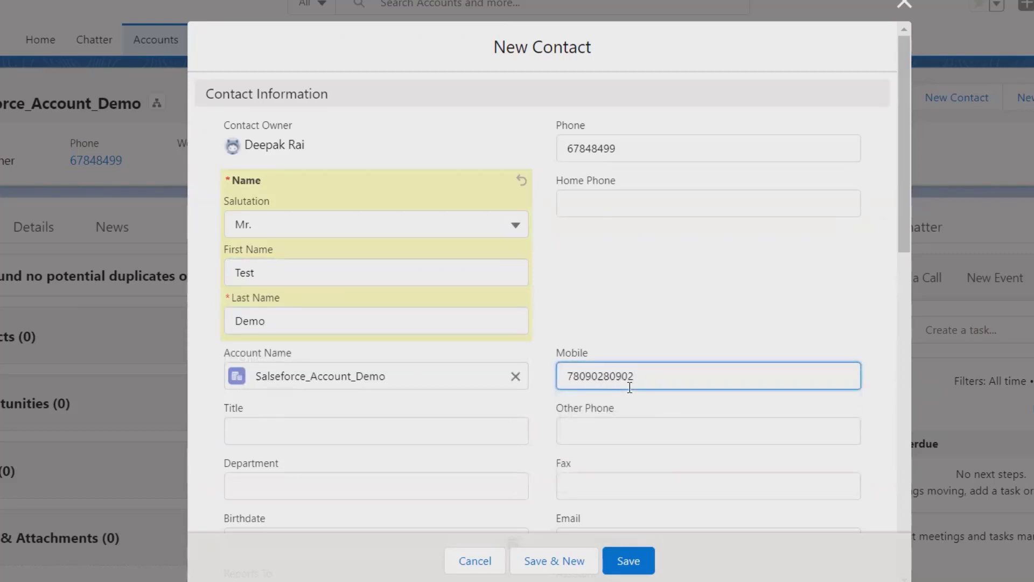
# - Enter Operation as the contact's department
pyautogui.click(336, 430)
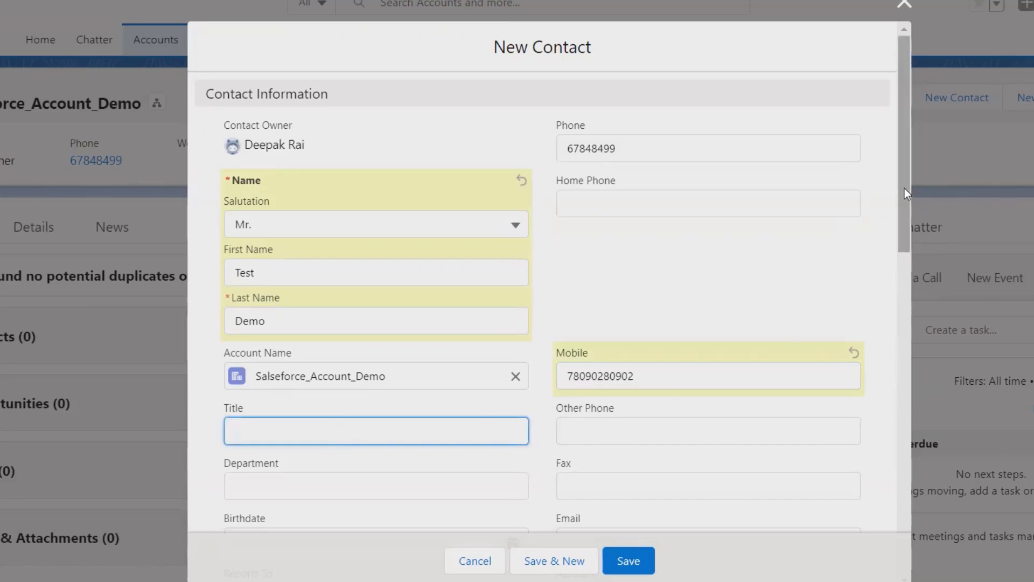
pyautogui.moveTo(904, 189); pyautogui.dragTo(919, 263)
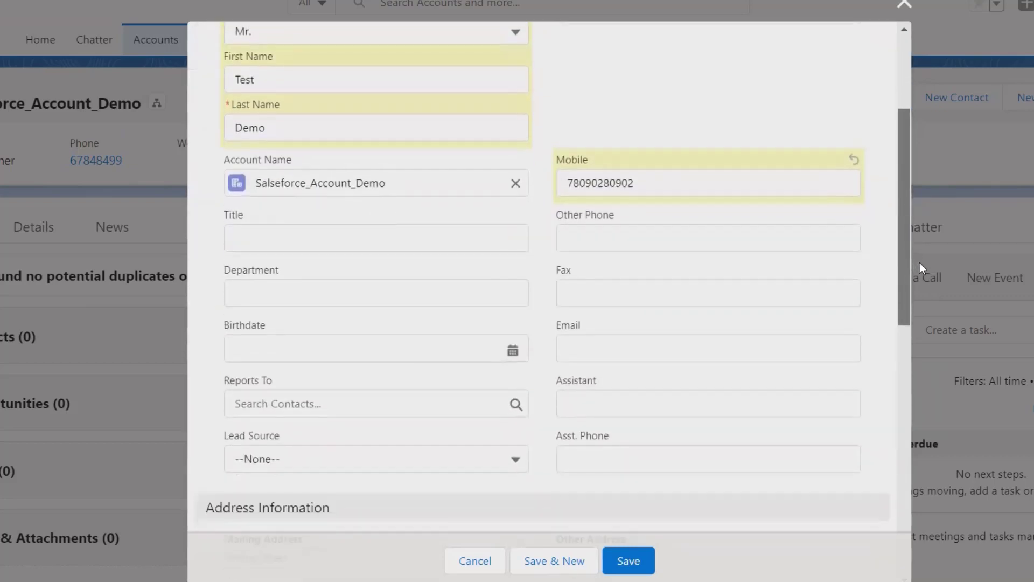
pyautogui.click(448, 291)
pyautogui.write('Ope')
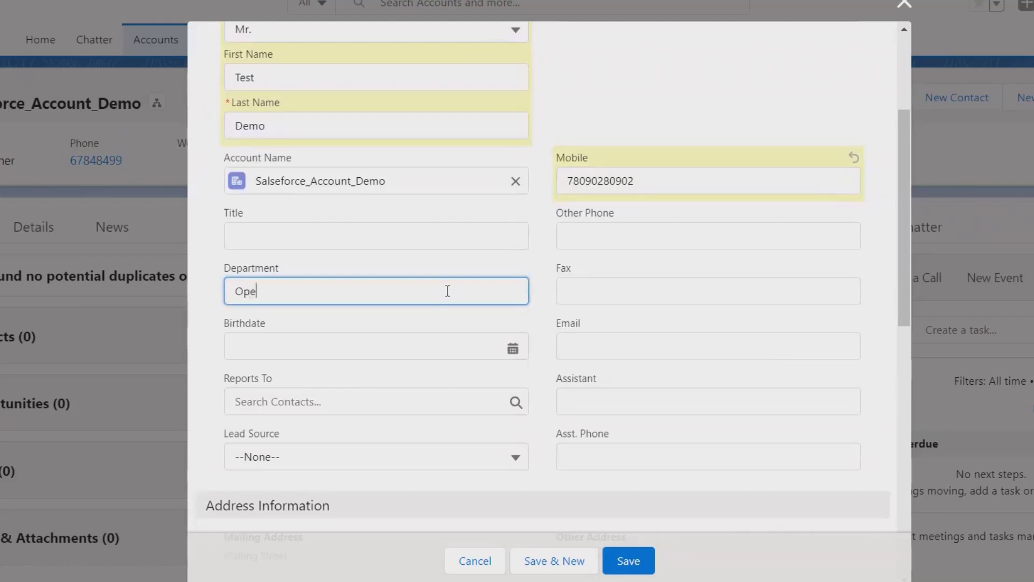
pyautogui.write('ration')
pyautogui.click(341, 236)
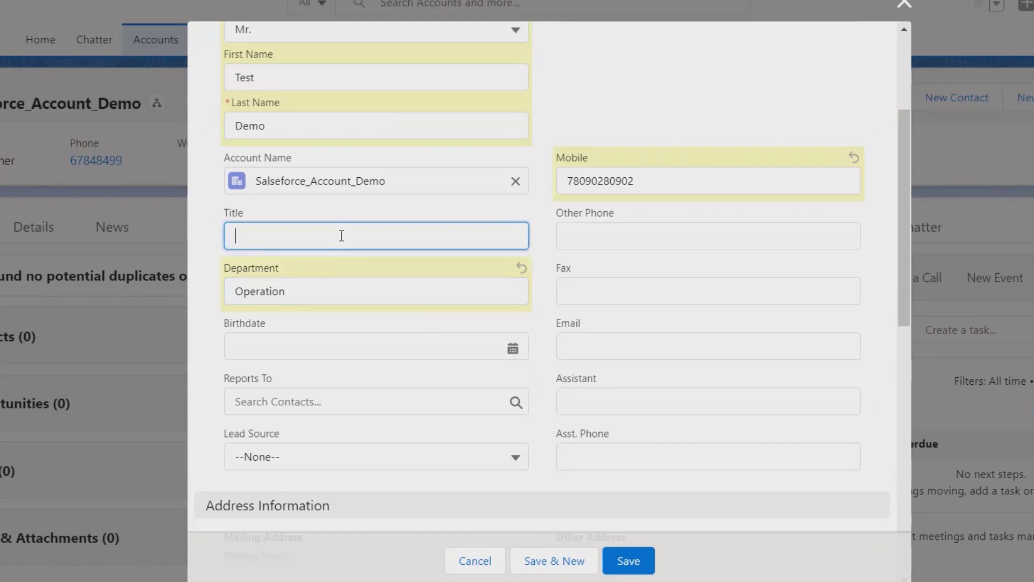
pyautogui.write('BDM')
pyautogui.click(515, 350)
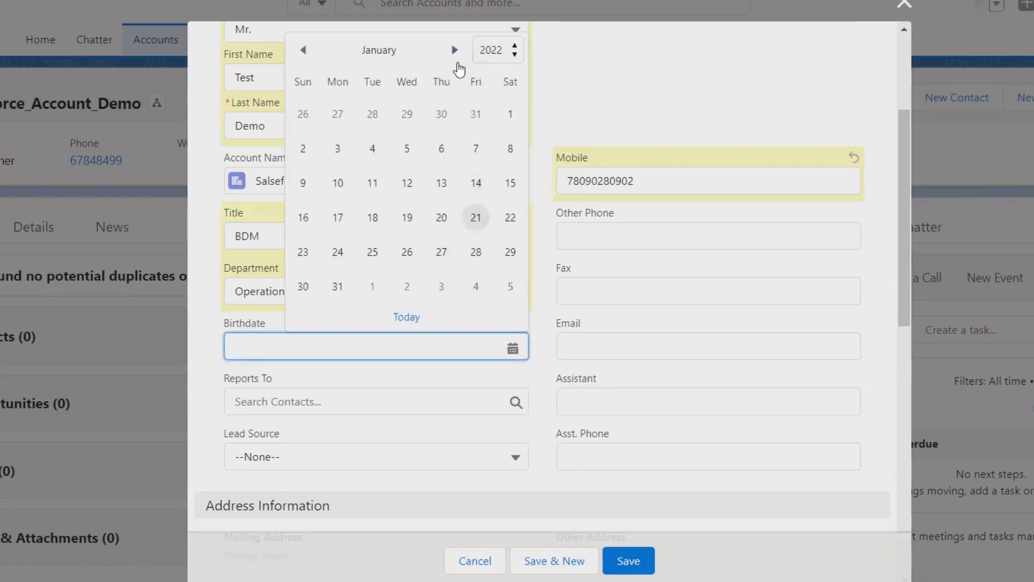
pyautogui.click(517, 50)
pyautogui.click(522, 73)
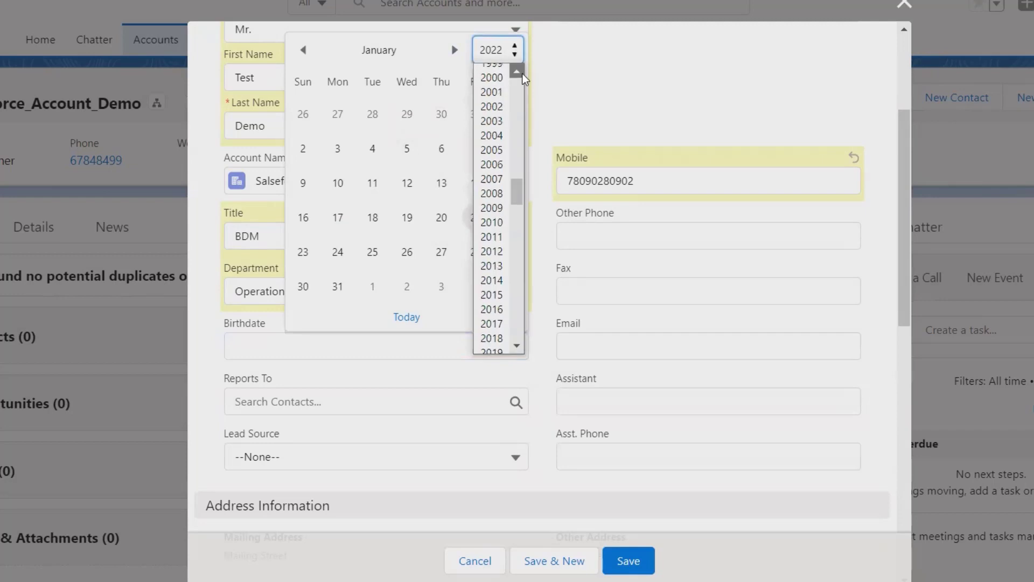
pyautogui.moveTo(522, 73); pyautogui.dragTo(522, 74)
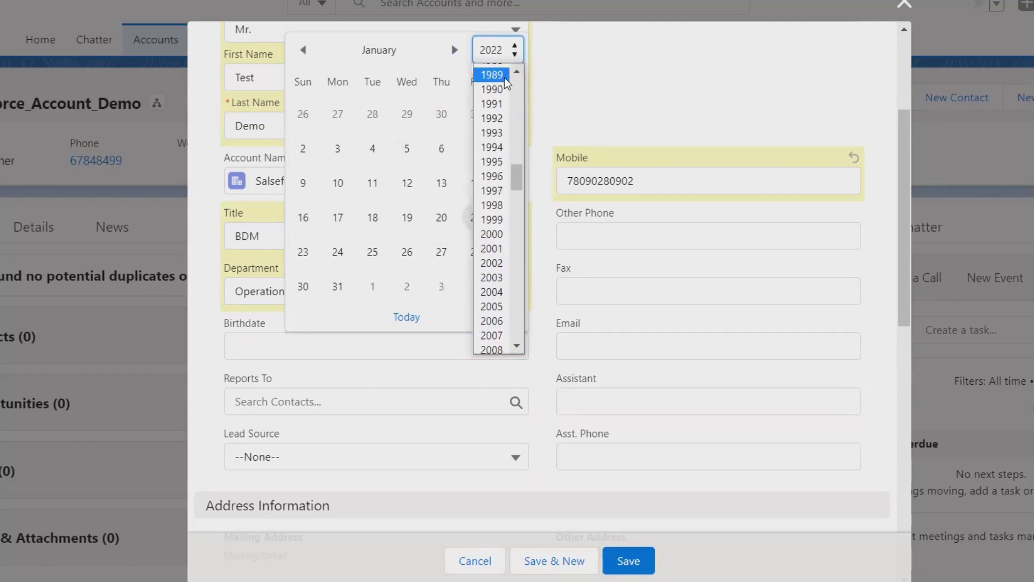
pyautogui.click(499, 89)
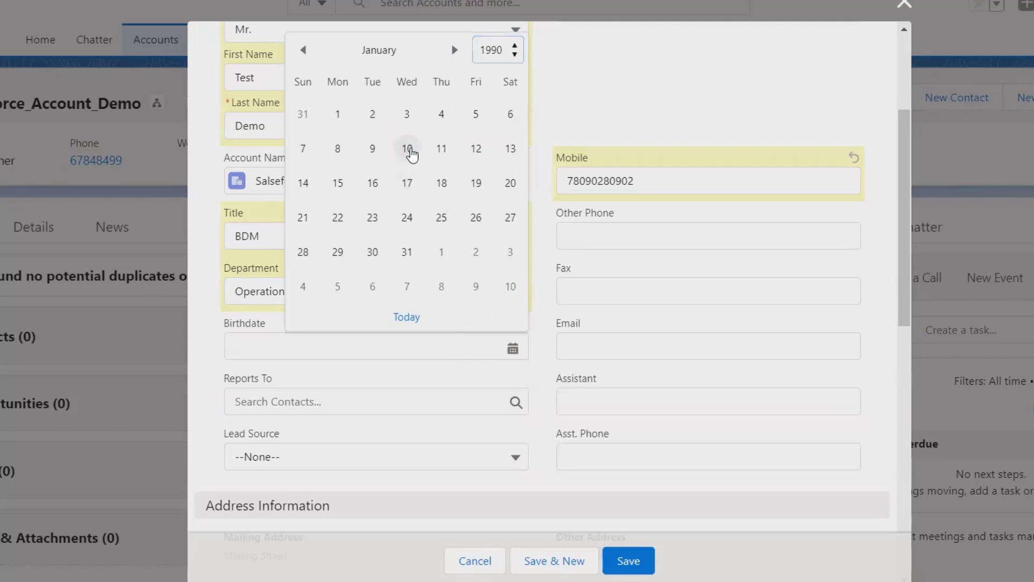
pyautogui.click(408, 149)
pyautogui.click(642, 236)
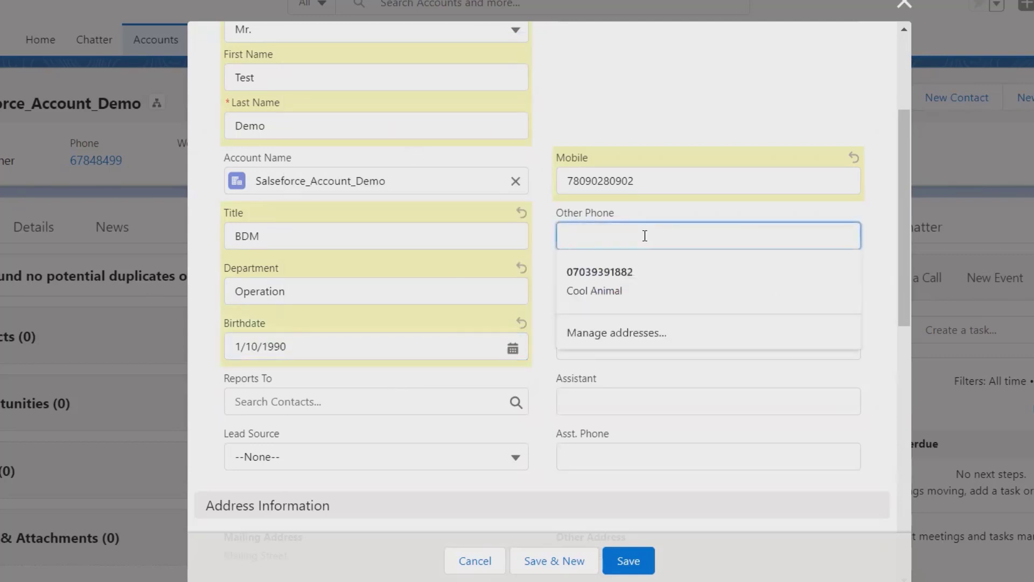
pyautogui.click(738, 80)
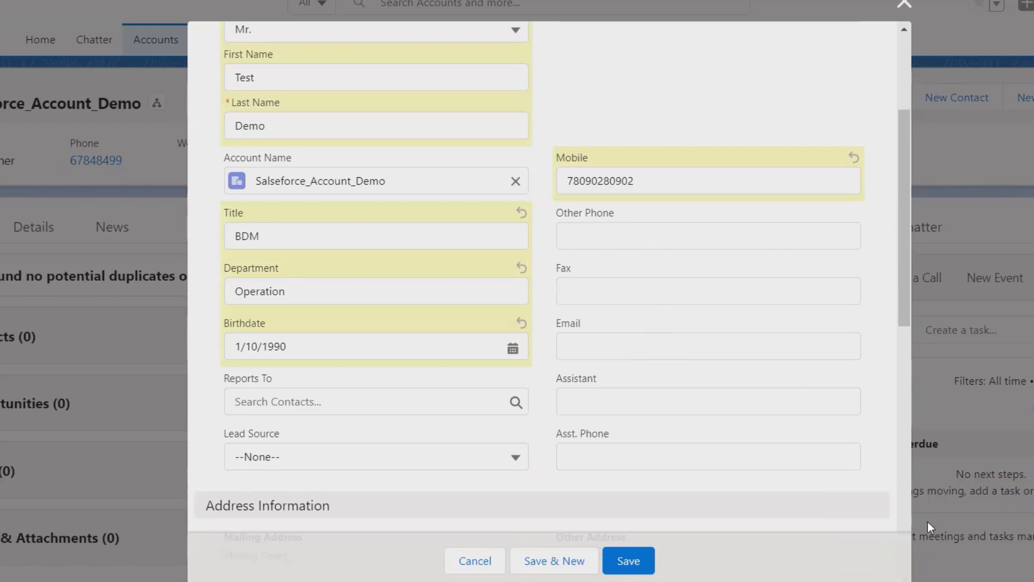
pyautogui.click(632, 346)
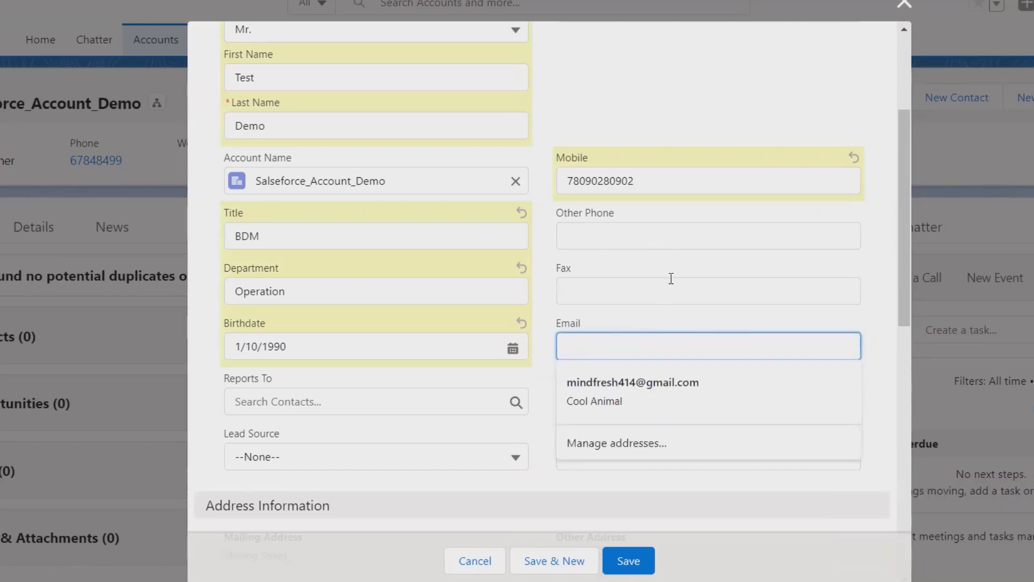
pyautogui.click(786, 134)
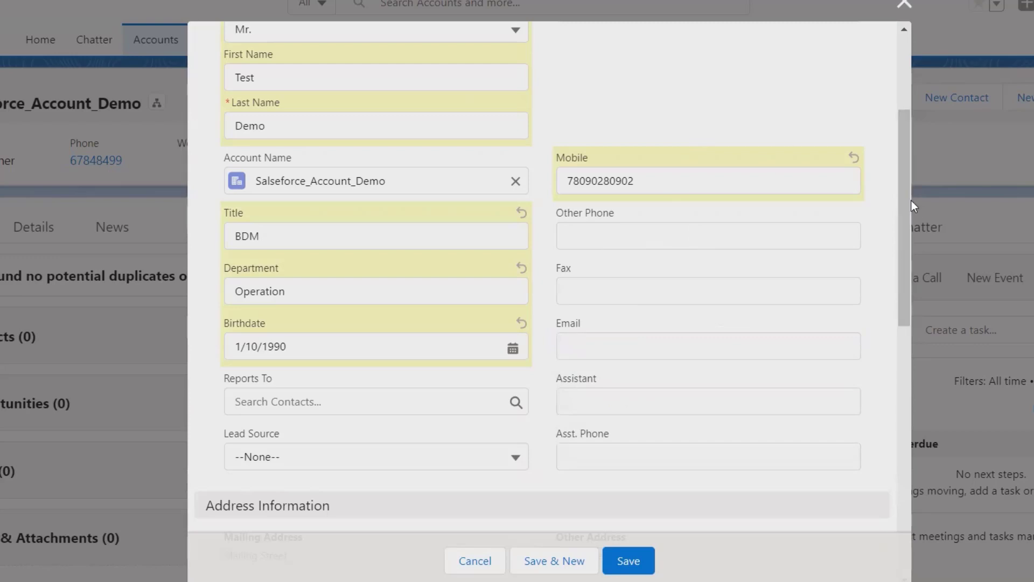
pyautogui.moveTo(905, 201); pyautogui.dragTo(927, 305)
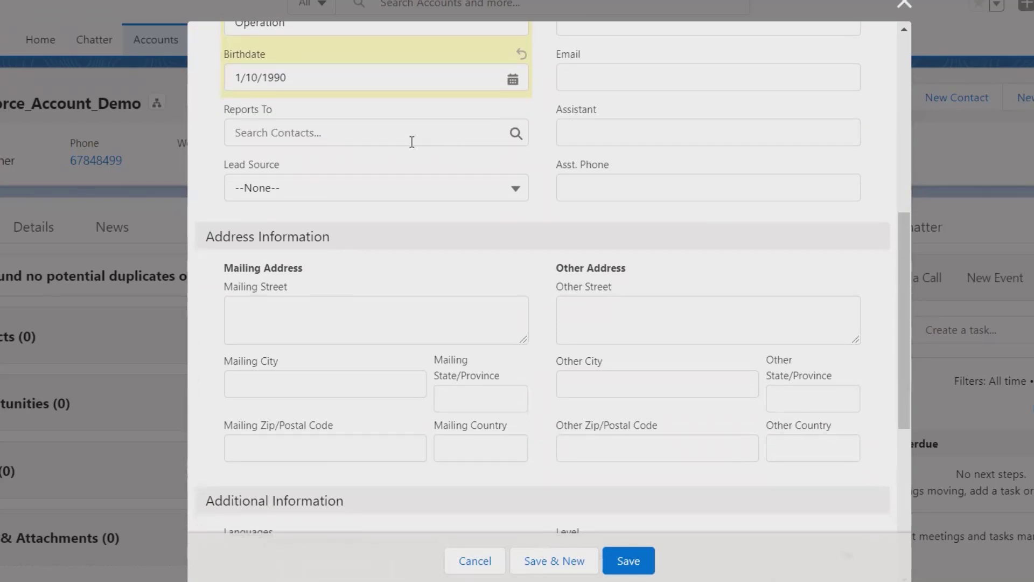
pyautogui.click(411, 142)
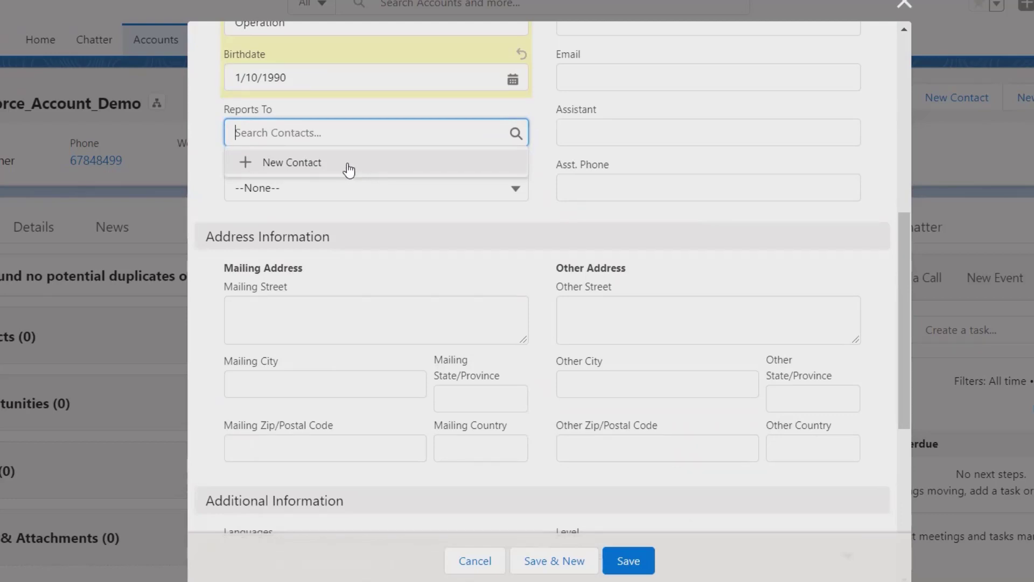
pyautogui.click(569, 128)
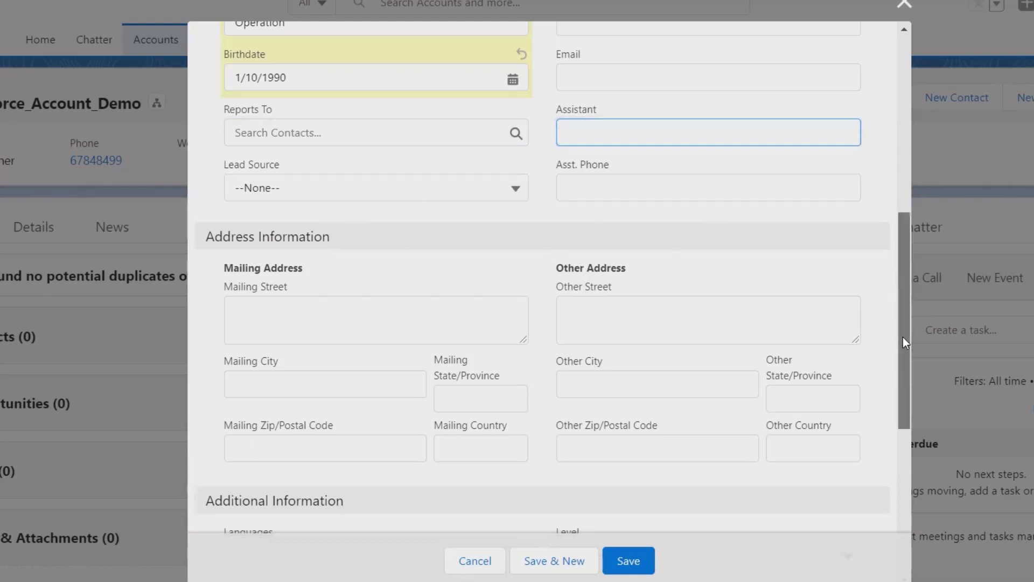
pyautogui.moveTo(903, 338); pyautogui.dragTo(941, 409)
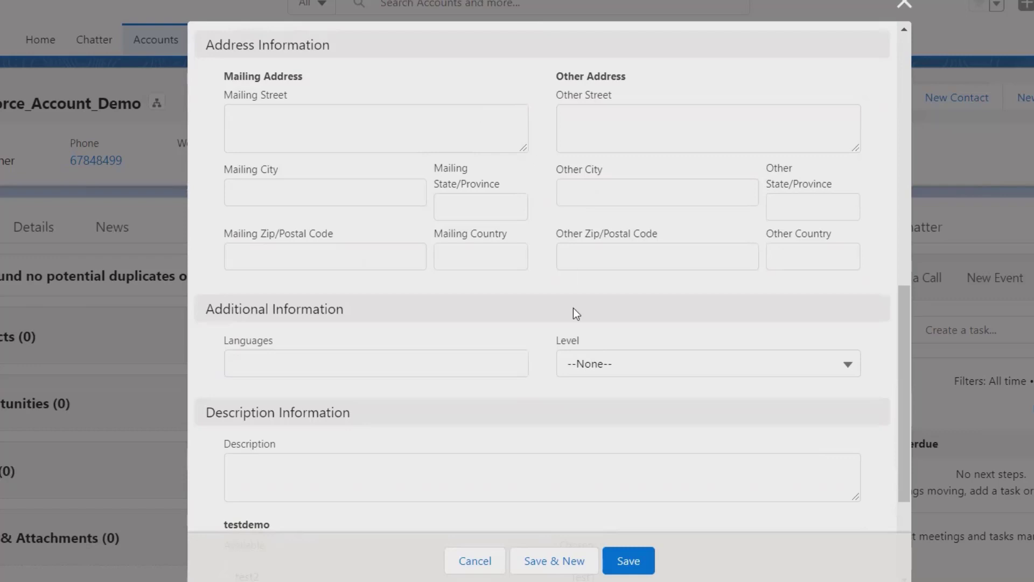
# - Set the contact's Languages to Hindi and Level to Primary
pyautogui.scroll(-4, 904, 520)
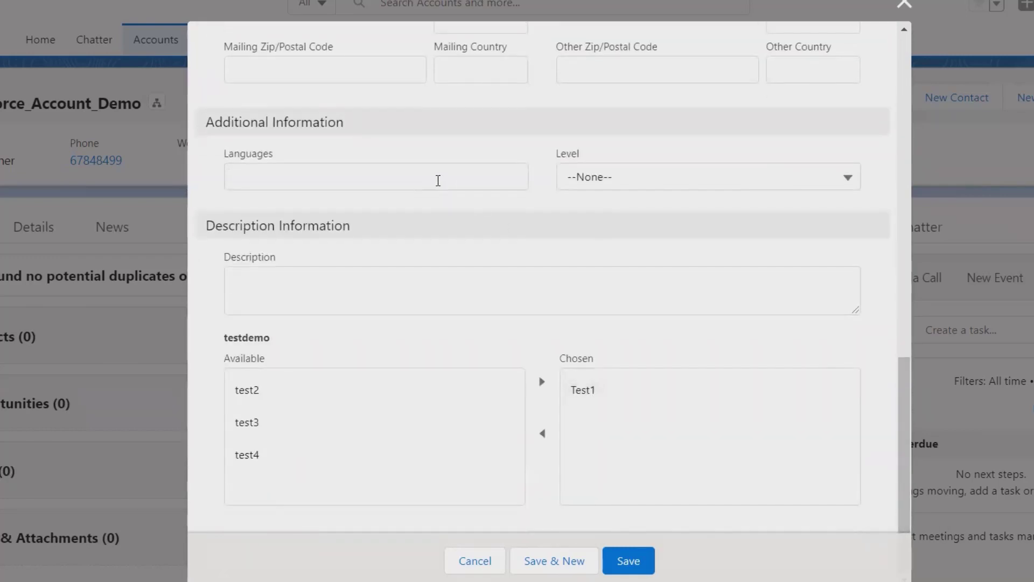
pyautogui.click(438, 179)
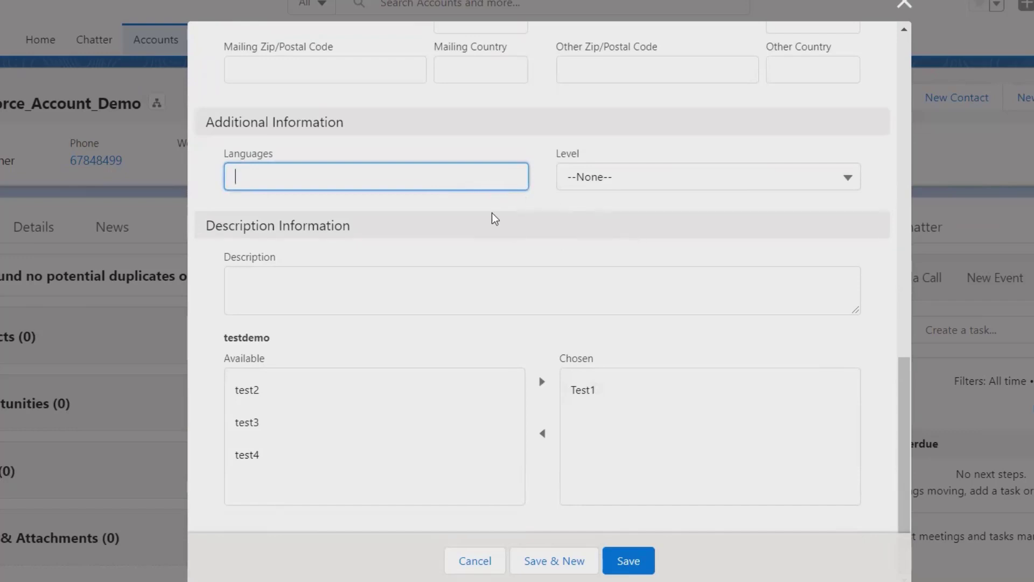
pyautogui.write('Hindi')
pyautogui.click(735, 176)
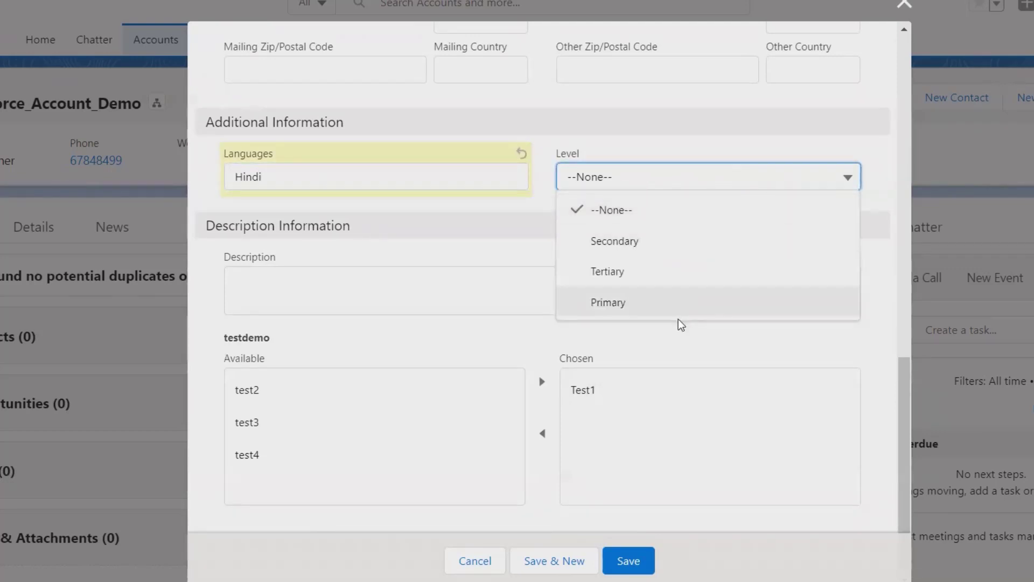
pyautogui.click(683, 305)
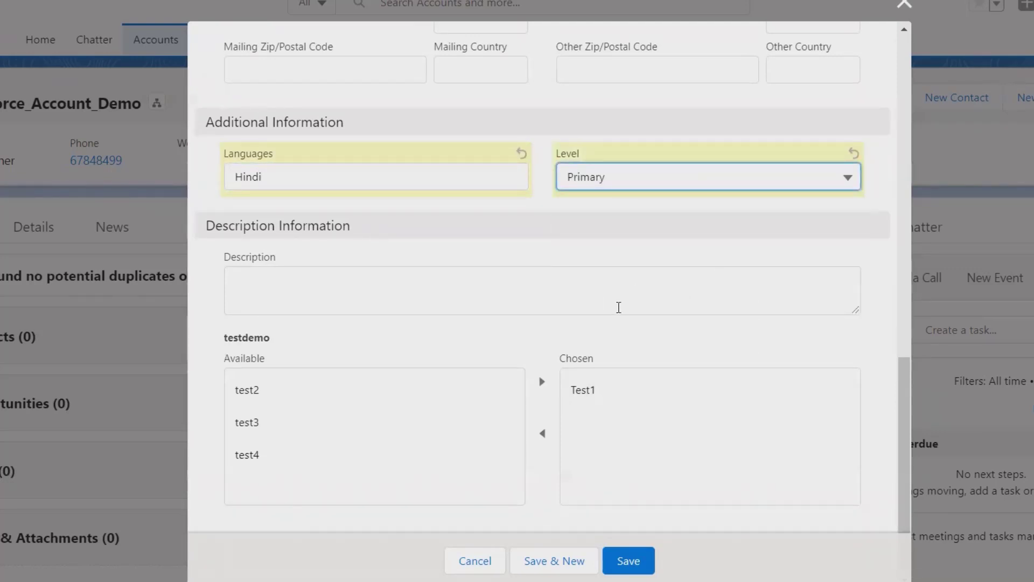
pyautogui.click(477, 284)
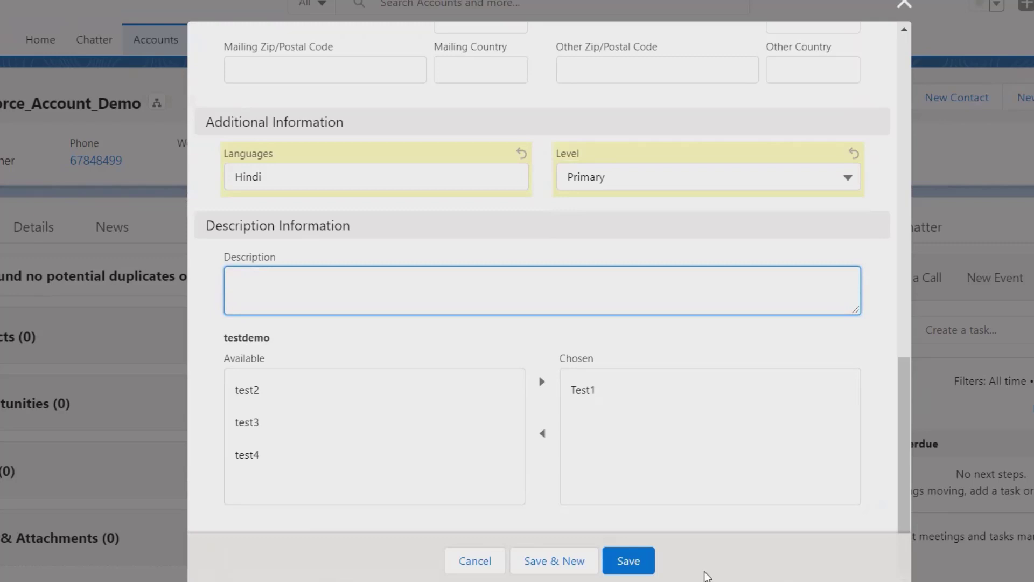
pyautogui.scroll(10, 907, 276)
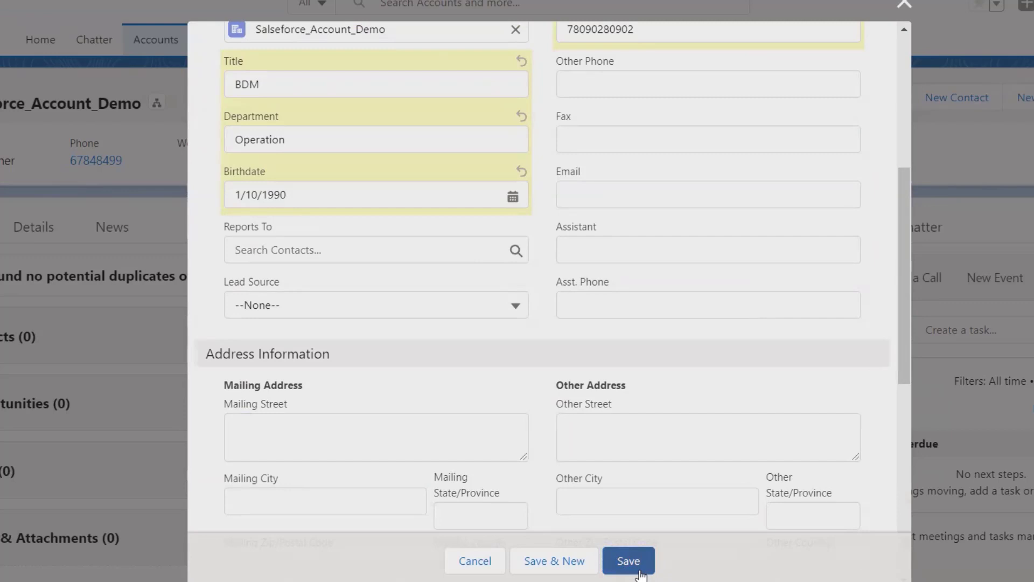
# - Save the new contact and open its record from the account's Contacts list
pyautogui.click(639, 572)
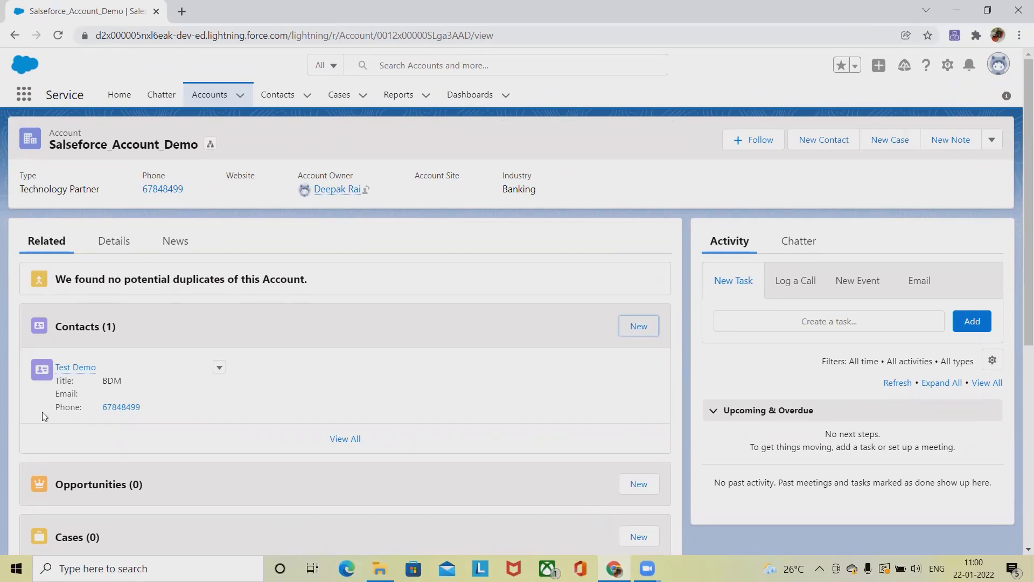
pyautogui.click(84, 369)
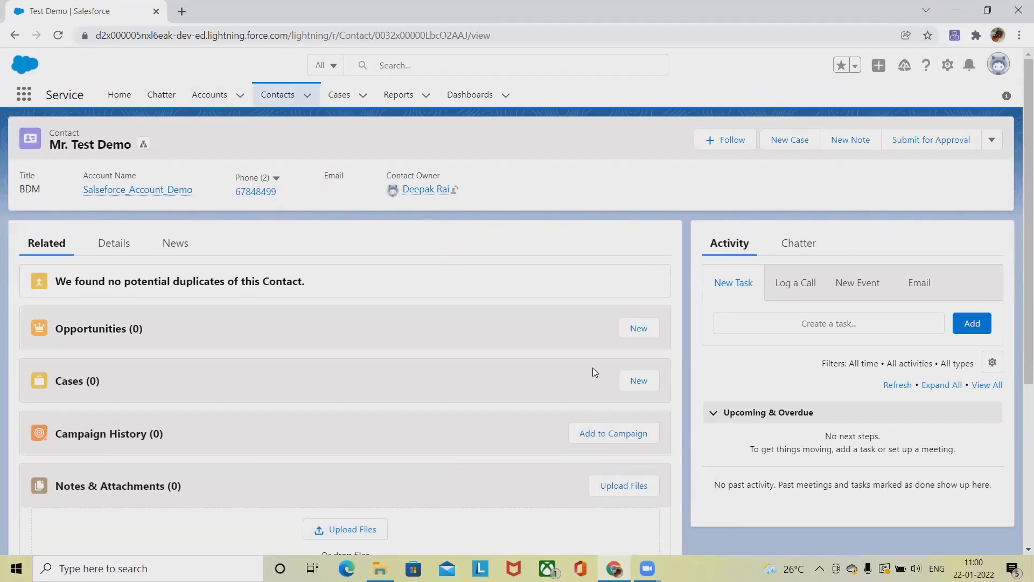
# - Go to Recently Viewed Contacts and open the new contact's row actions
pyautogui.click(273, 100)
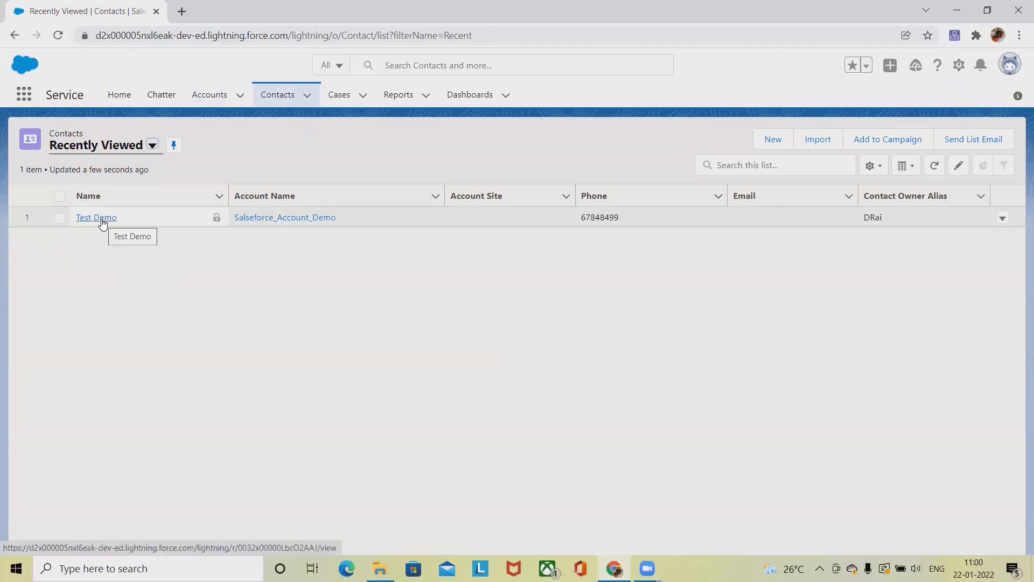
pyautogui.click(1002, 219)
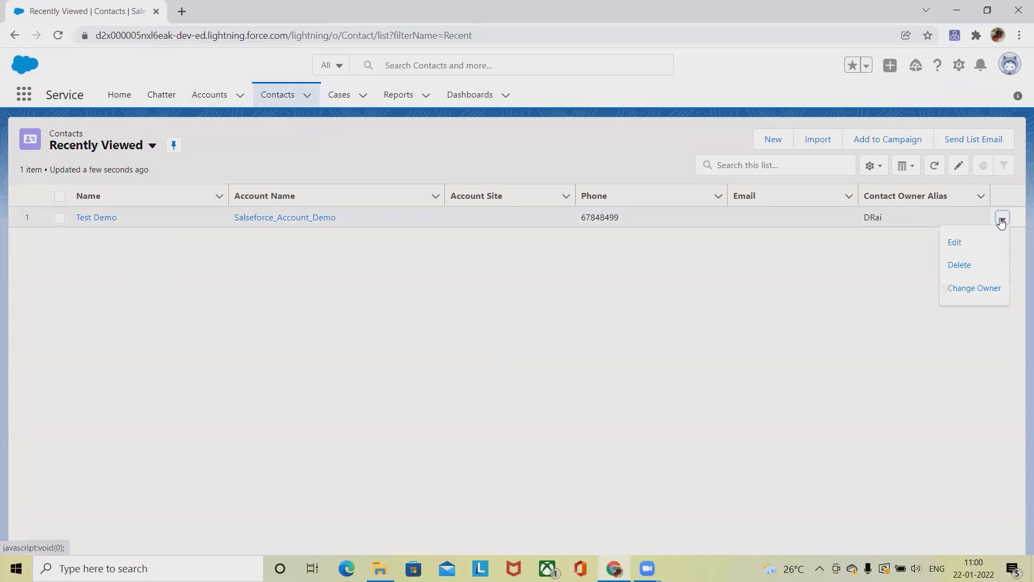
# - Edit the contact to add a Gmail email address and save the change
pyautogui.click(978, 246)
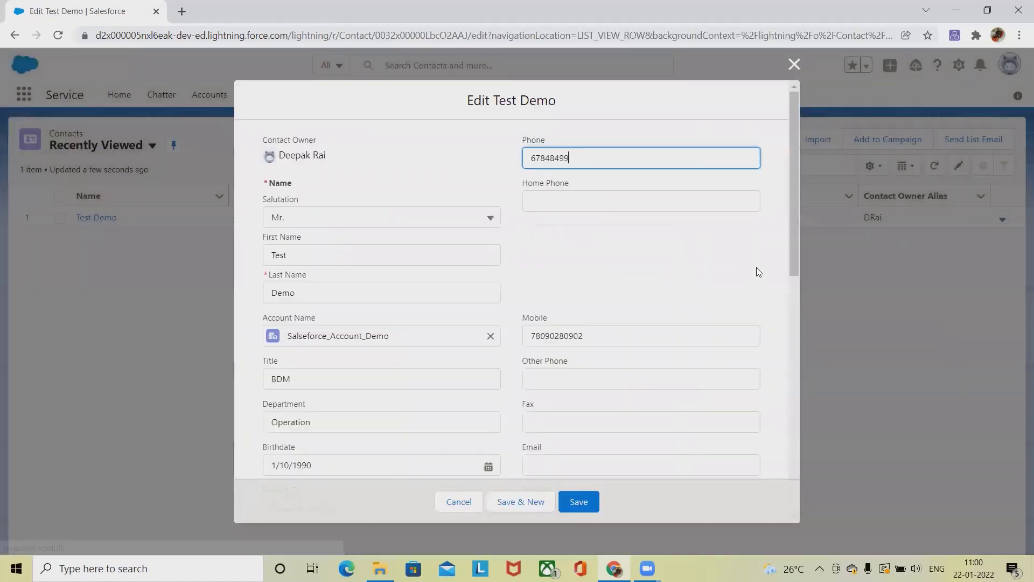
pyautogui.moveTo(790, 240); pyautogui.dragTo(873, 478)
pyautogui.moveTo(958, 522); pyautogui.dragTo(951, 317)
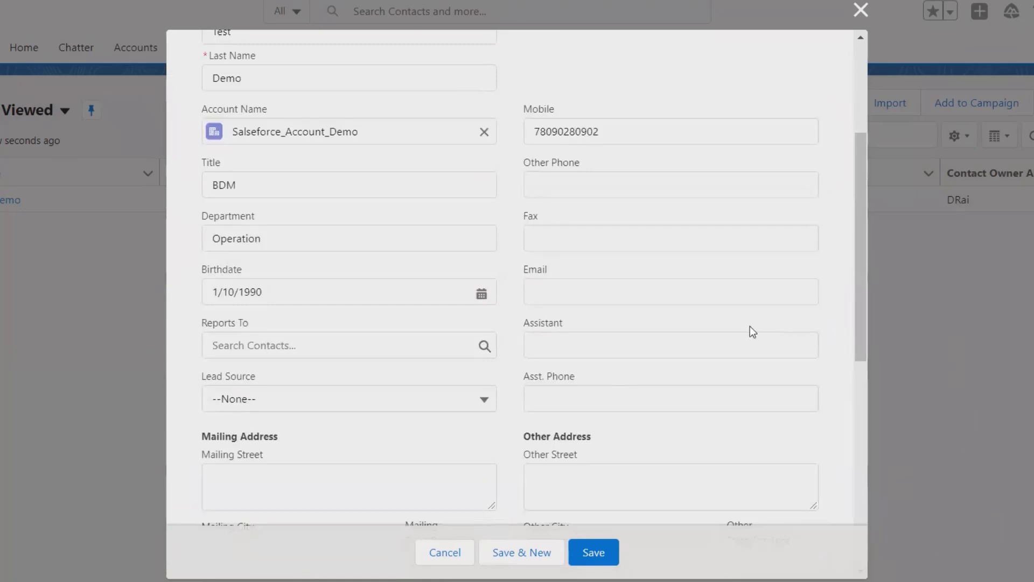
pyautogui.click(707, 296)
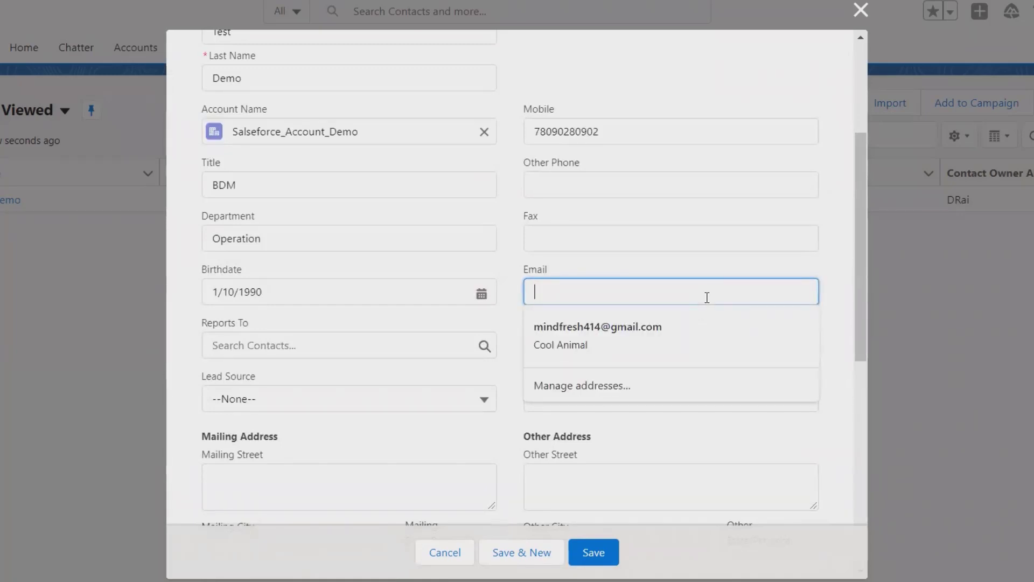
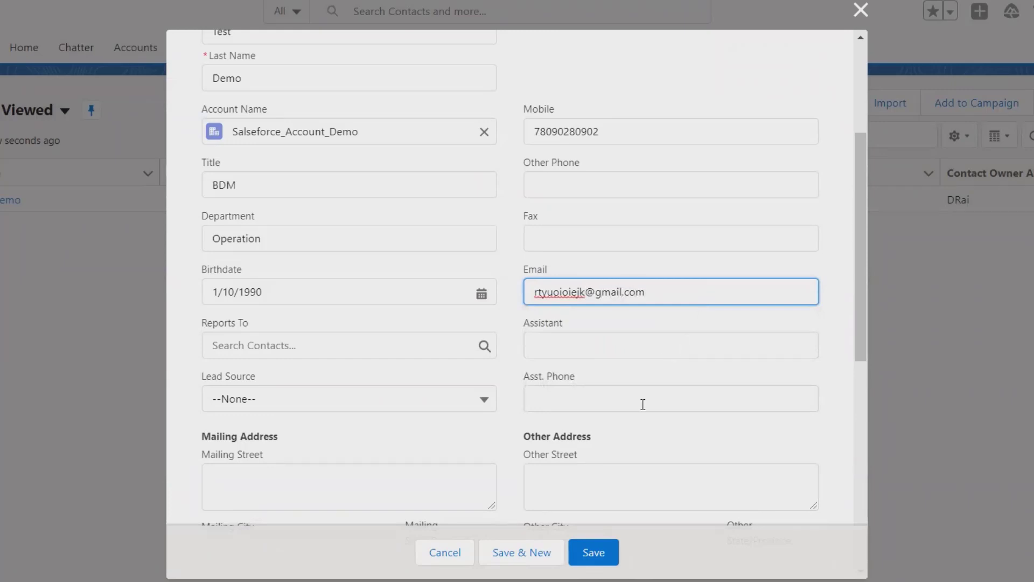
pyautogui.click(600, 555)
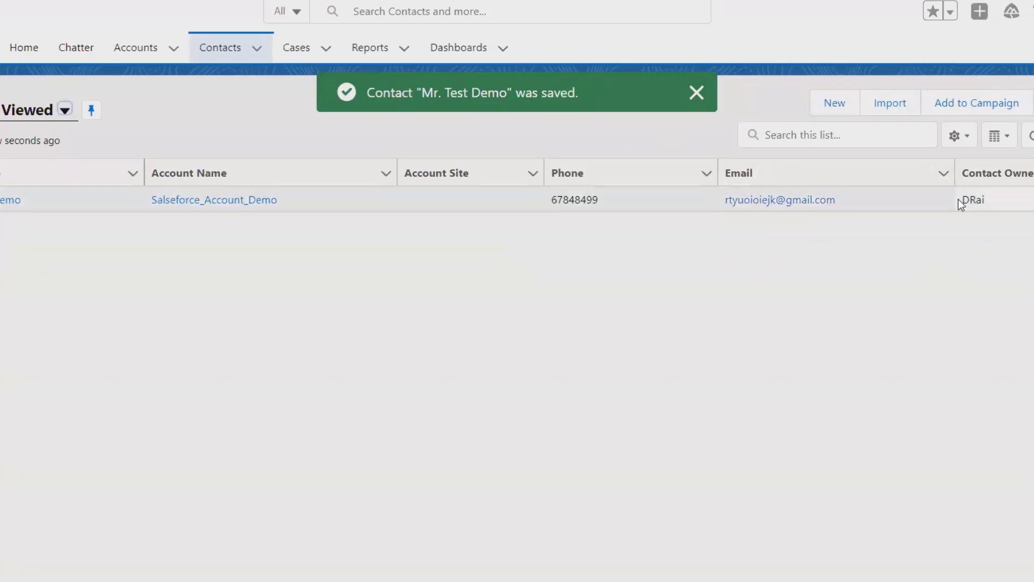
# - Open the contact's record from the Contacts list to see the saved email
pyautogui.click(1002, 219)
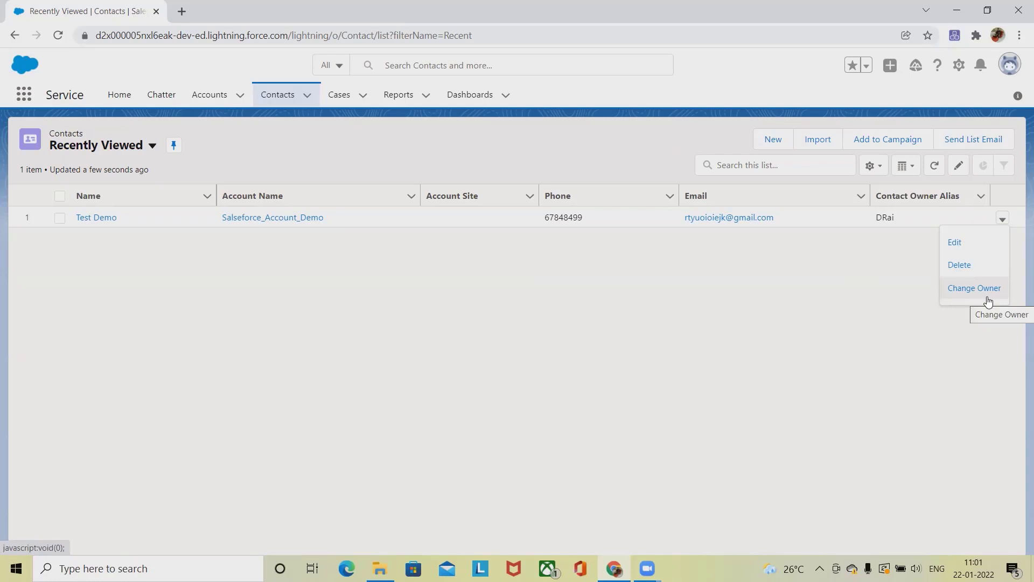
pyautogui.click(102, 224)
pyautogui.click(97, 218)
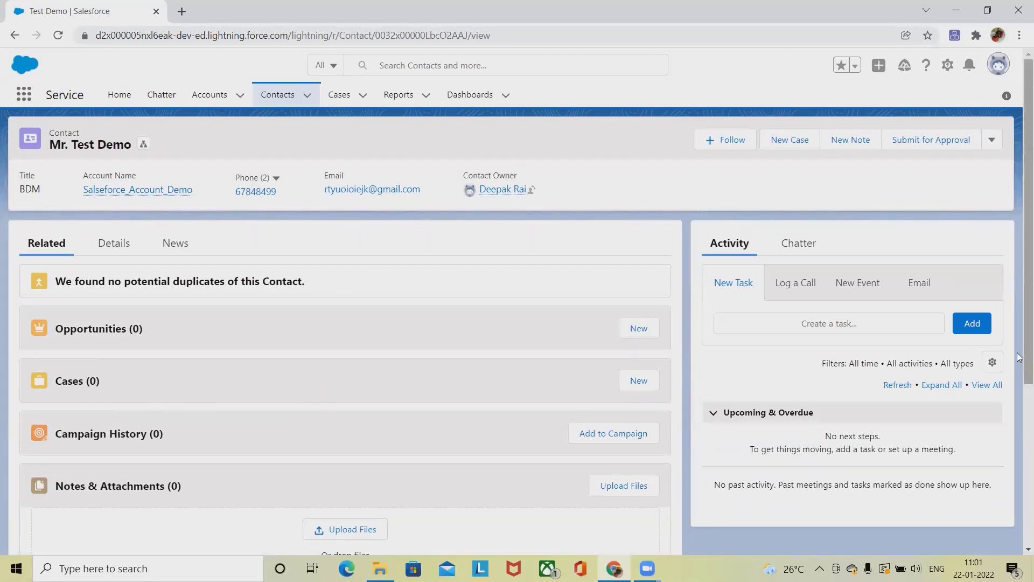
pyautogui.scroll(-2, 1020, 358)
pyautogui.scroll(2, 1019, 361)
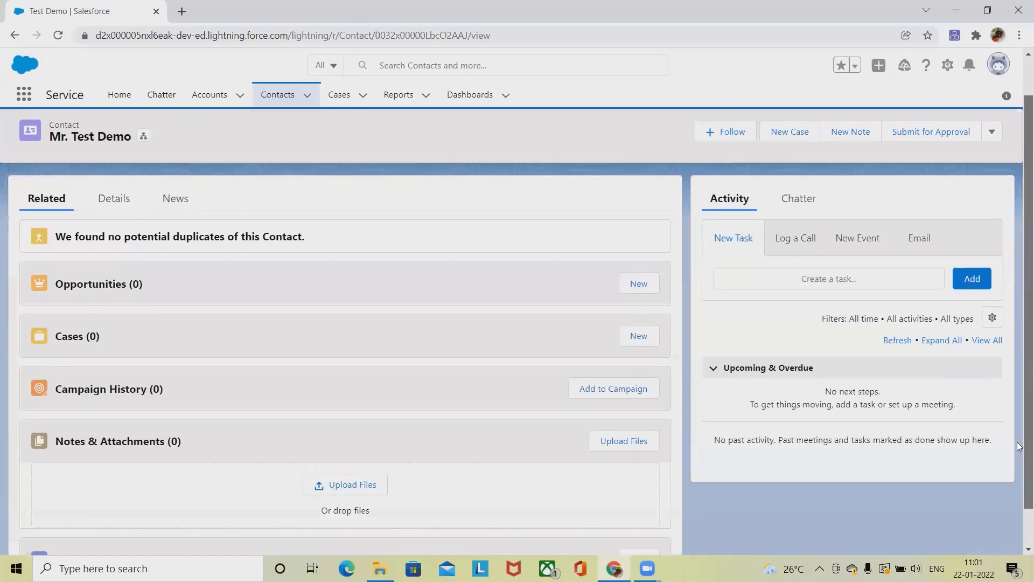
pyautogui.scroll(-1, 1019, 377)
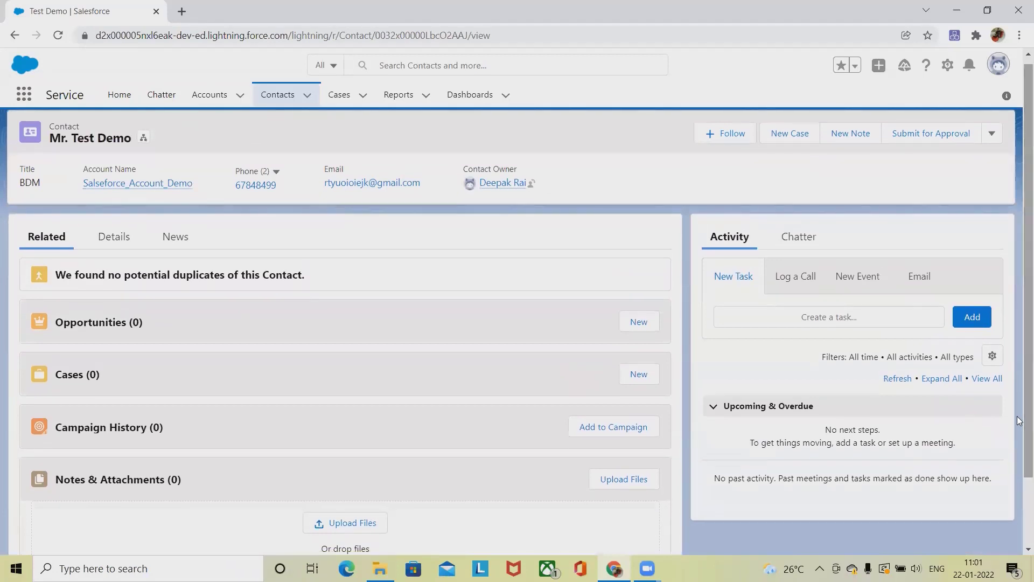